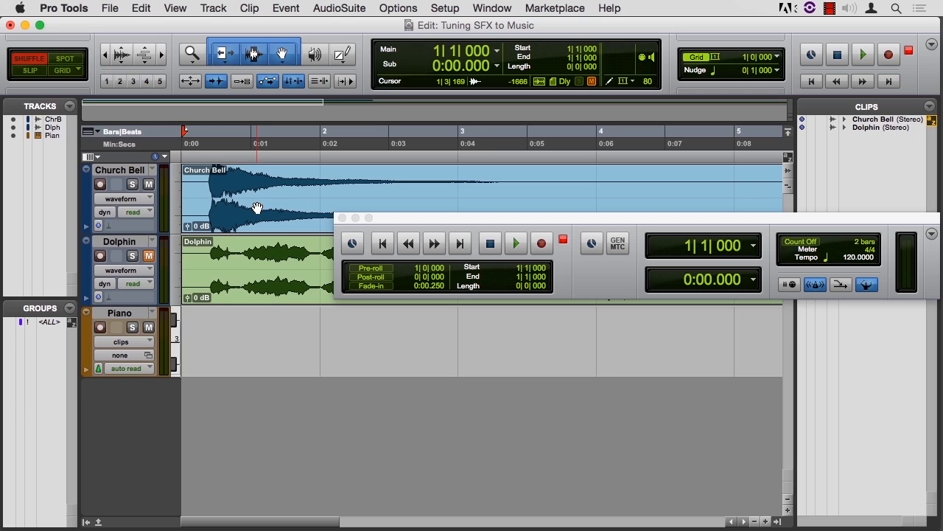
# View the GTR Tuner plug-in inserted on the Church Bell track, and return to the Edit window
pyautogui.press('super+equal')
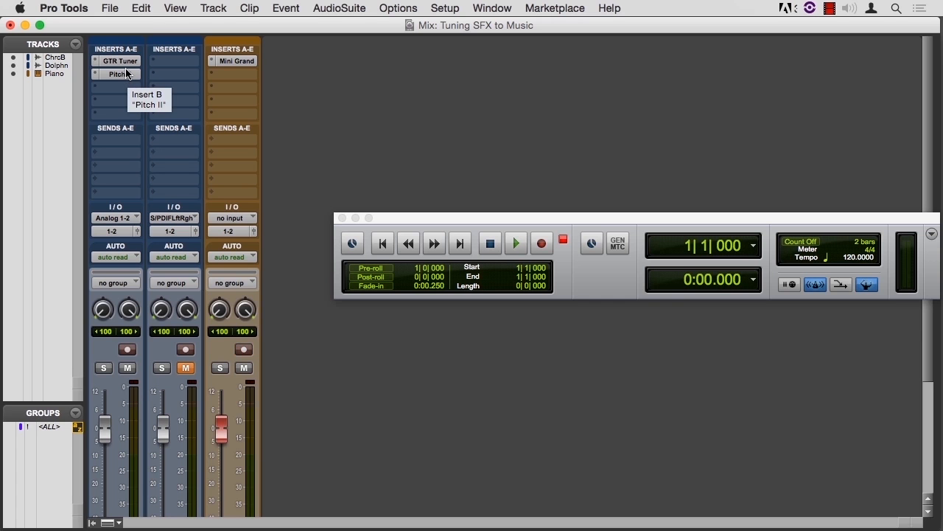
pyautogui.click(126, 64)
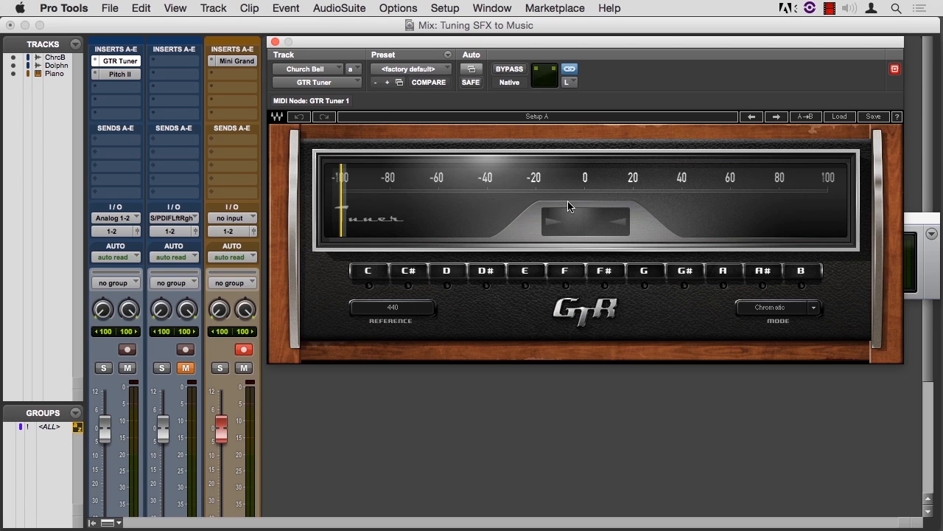
pyautogui.press('super+equal')
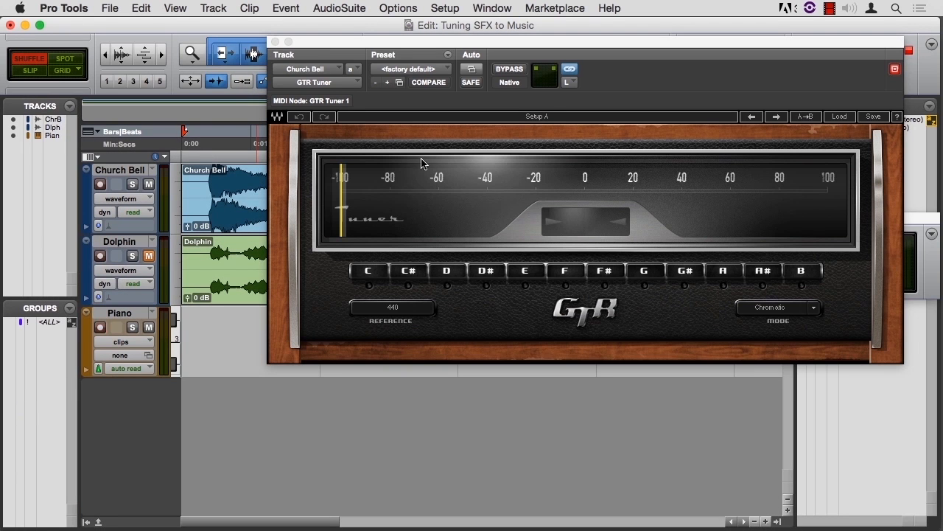
pyautogui.click(275, 42)
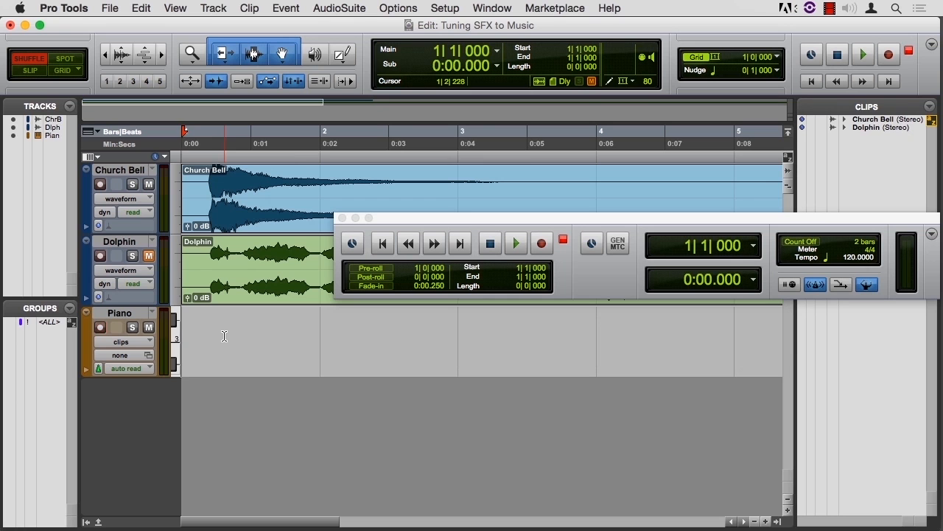
# Use Step Input with a whole-note increment to enter a piano chord at bar 2 on the Piano track
pyautogui.click(433, 51)
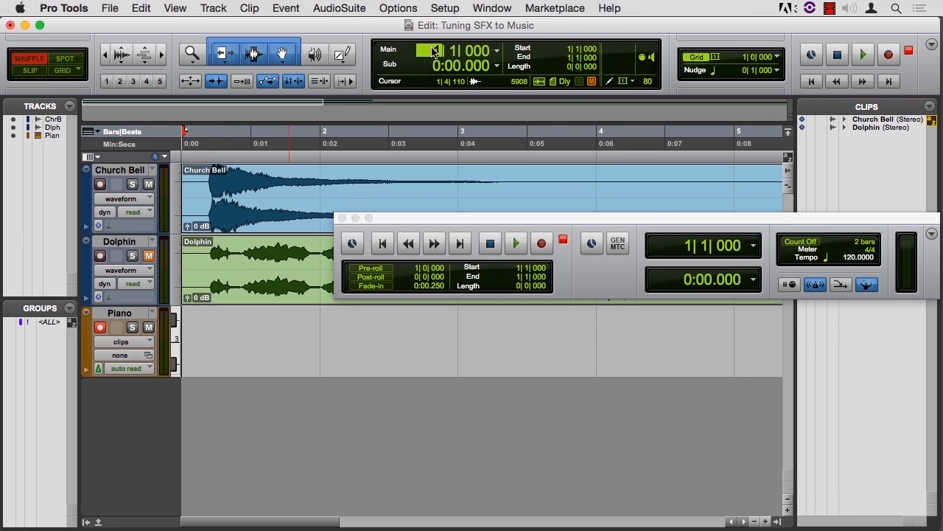
pyautogui.write('2')
pyautogui.press('Return')
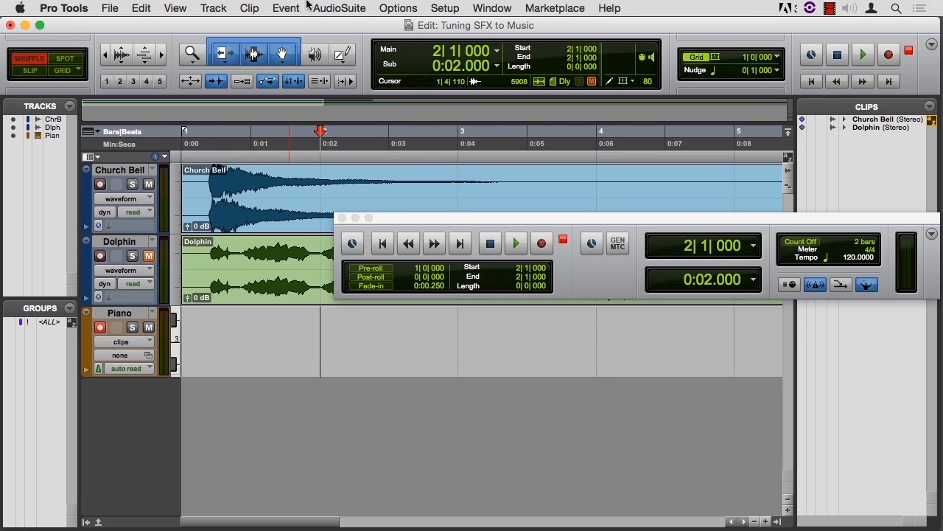
pyautogui.click(286, 8)
pyautogui.moveTo(316, 55)
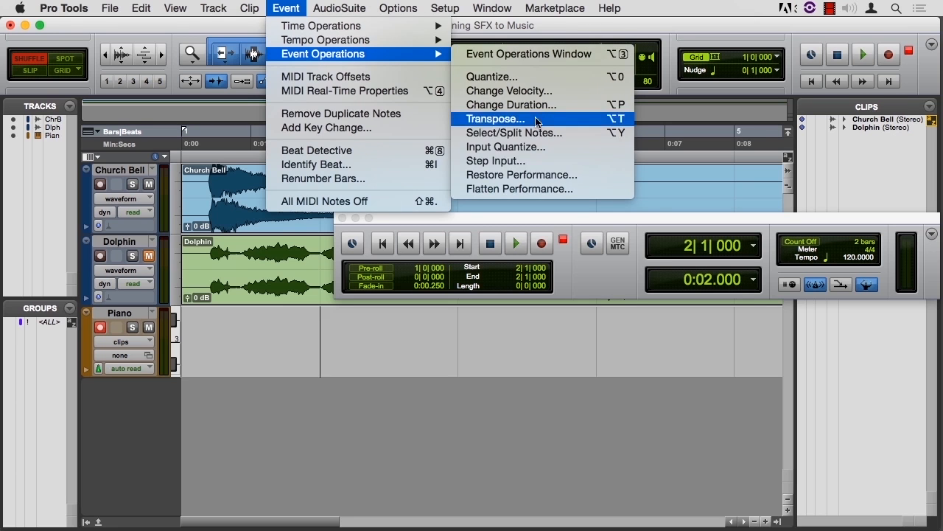
pyautogui.click(536, 168)
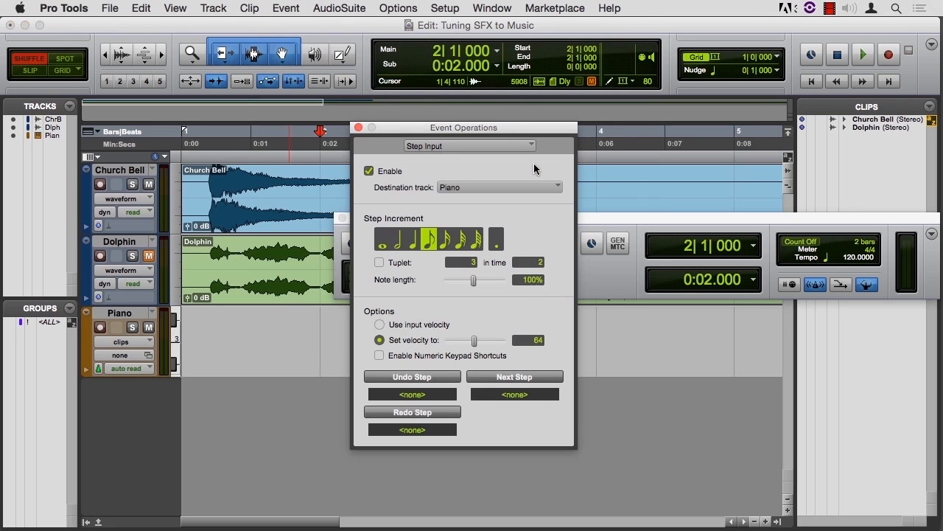
pyautogui.click(382, 241)
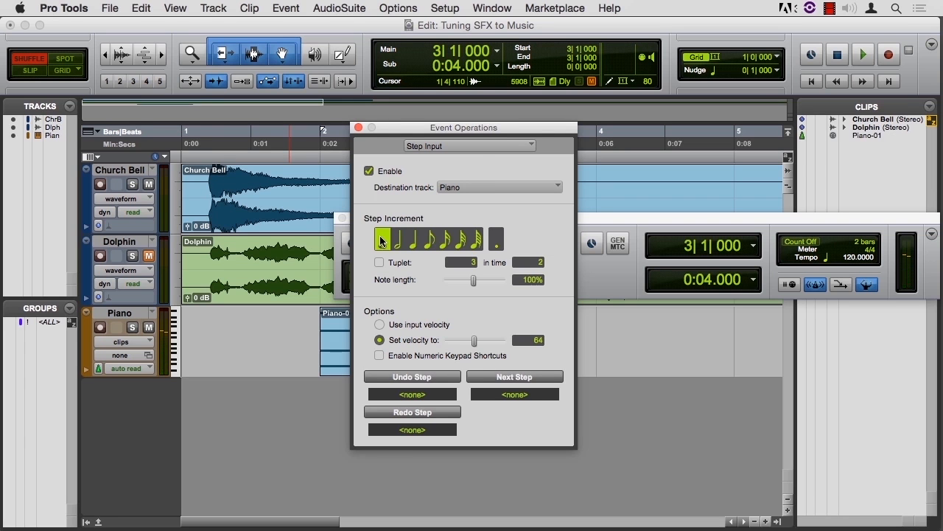
pyautogui.click(359, 128)
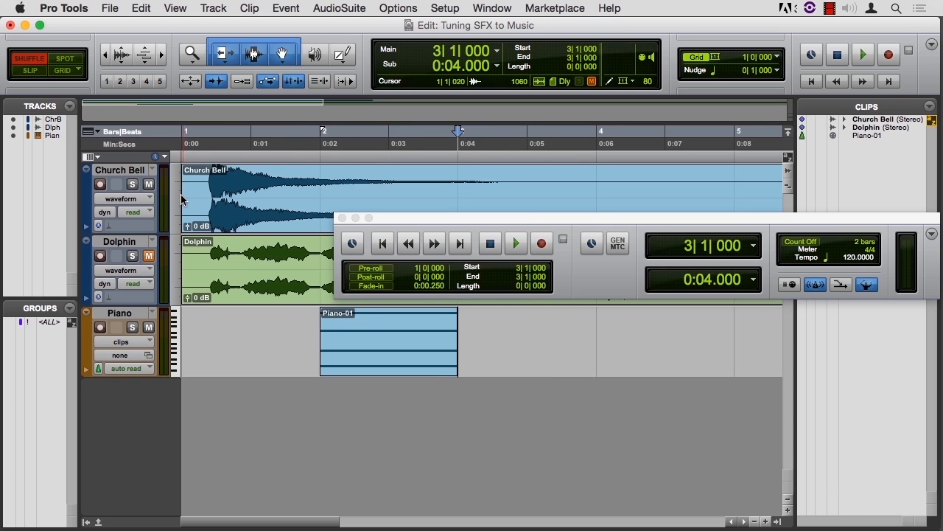
# Trim the silence off the Church Bell clip's start and align it to bar 2 in Grid mode, auditioning it with the piano chord
pyautogui.moveTo(185, 195); pyautogui.dragTo(327, 214)
pyautogui.click(64, 70)
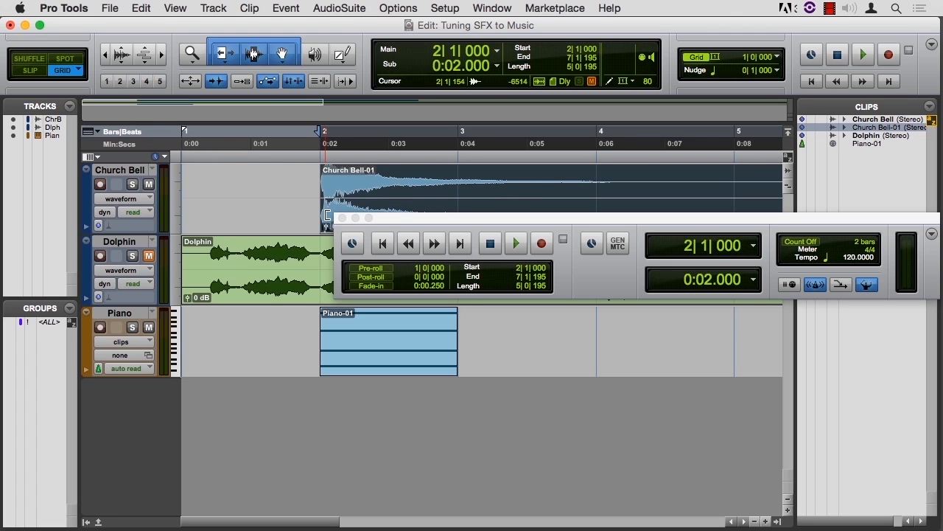
pyautogui.press('Return')
pyautogui.press('space')
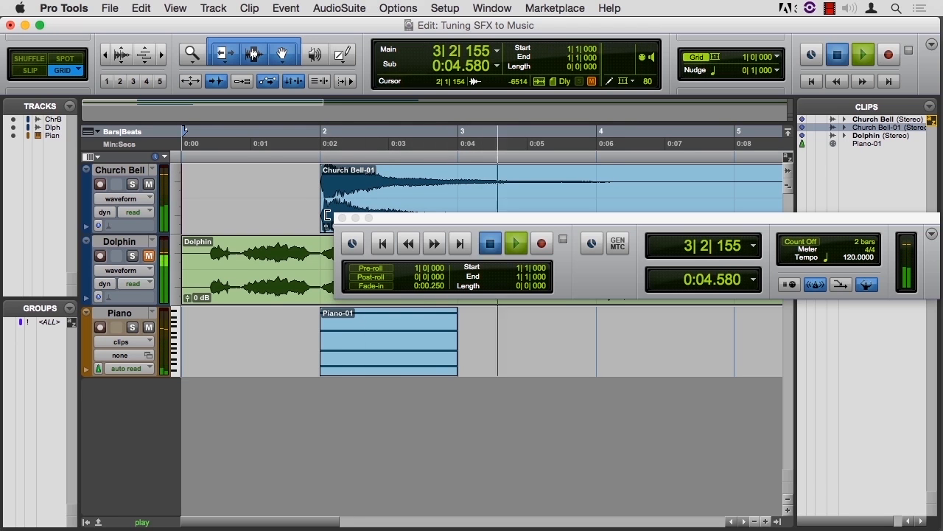
pyautogui.press('space')
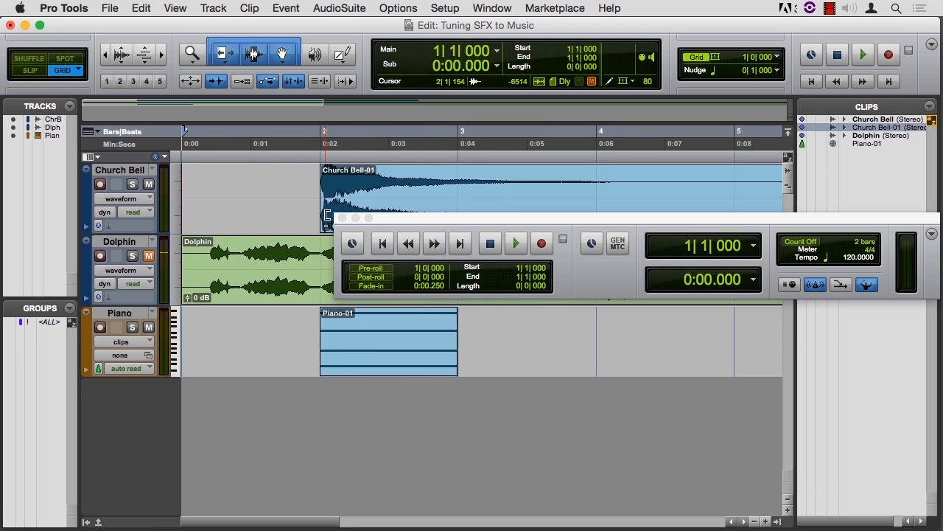
# Set the fine pitch shift to -30 cents in the Church Bell track's Pitch II insert, and return to the Edit window
pyautogui.press('super+equal')
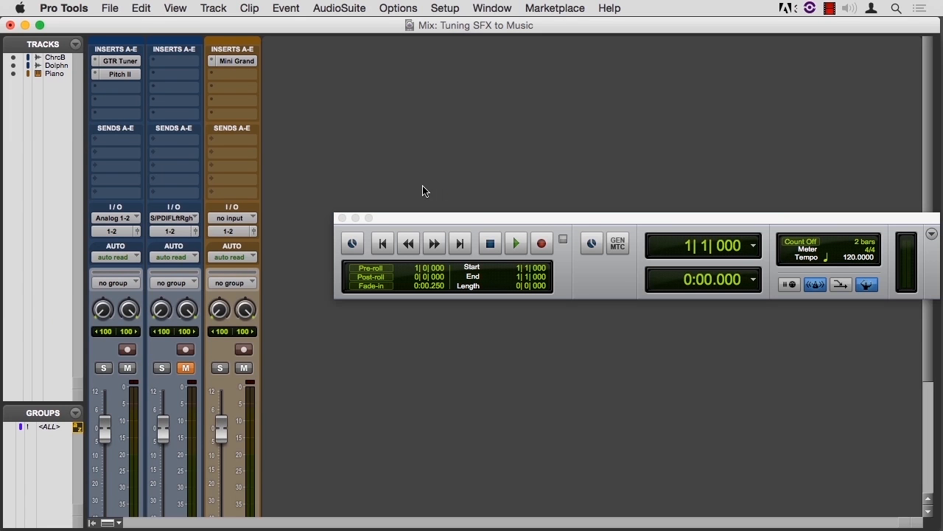
pyautogui.click(125, 75)
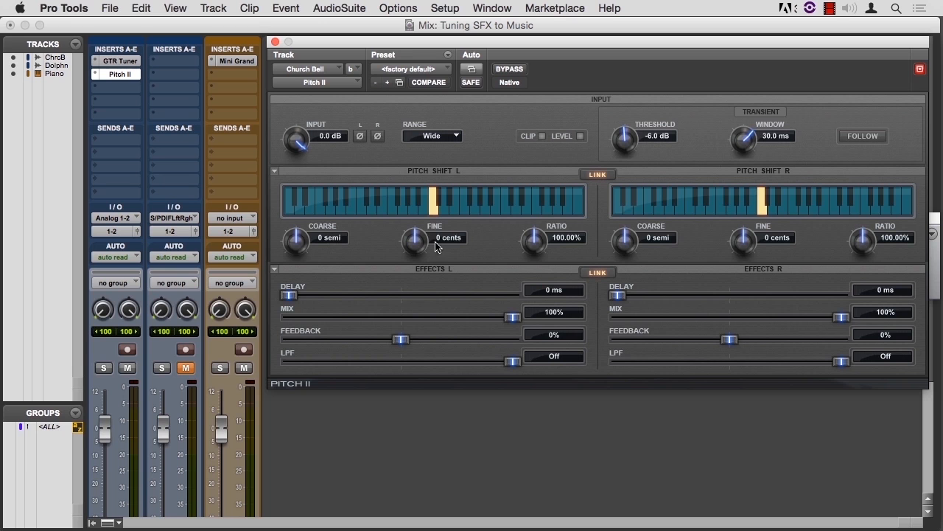
pyautogui.moveTo(413, 250); pyautogui.dragTo(399, 300)
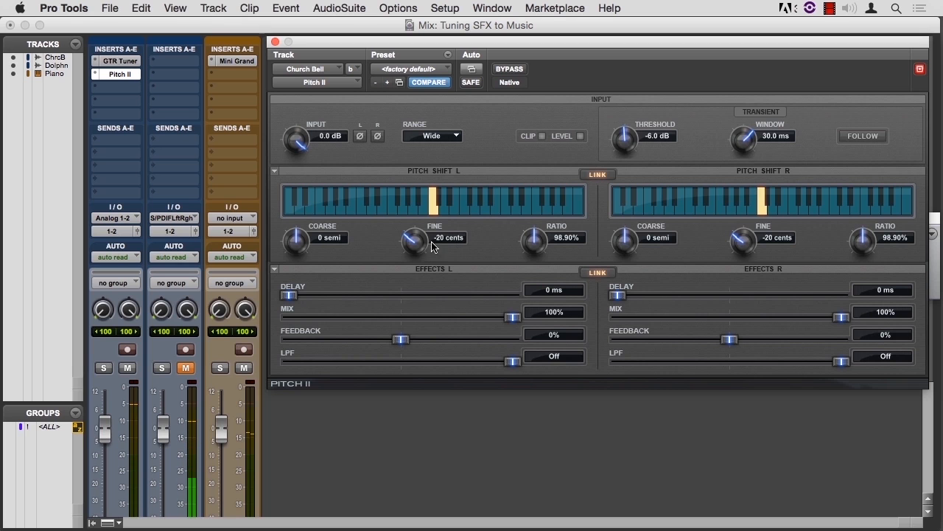
pyautogui.moveTo(418, 244); pyautogui.dragTo(410, 270)
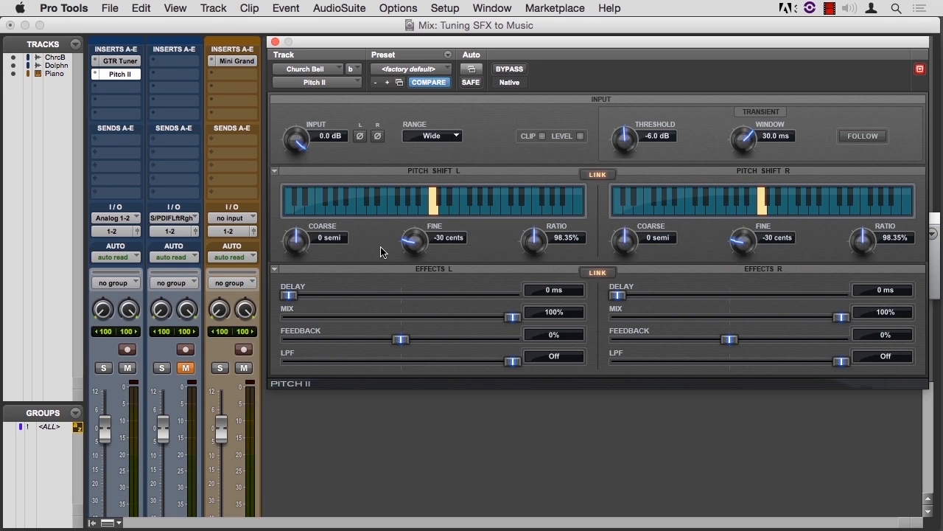
pyautogui.press('super+equal')
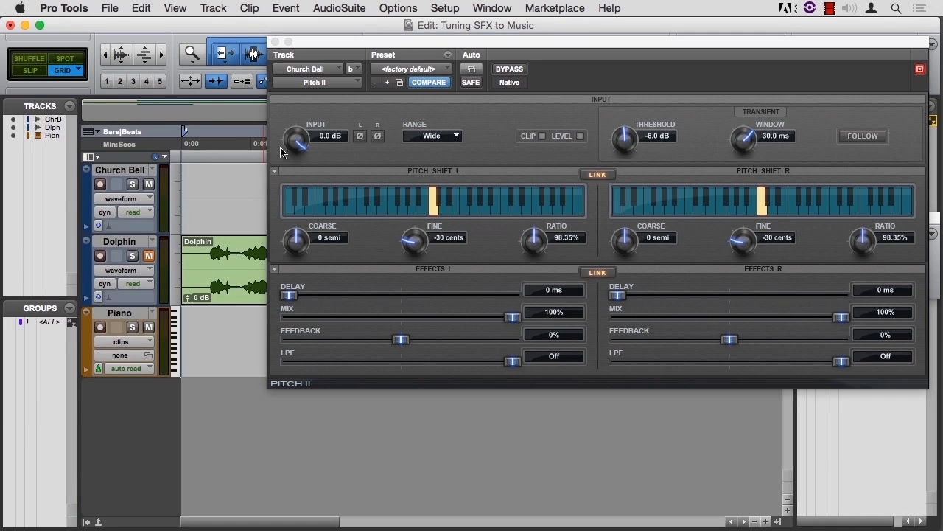
pyautogui.click(275, 42)
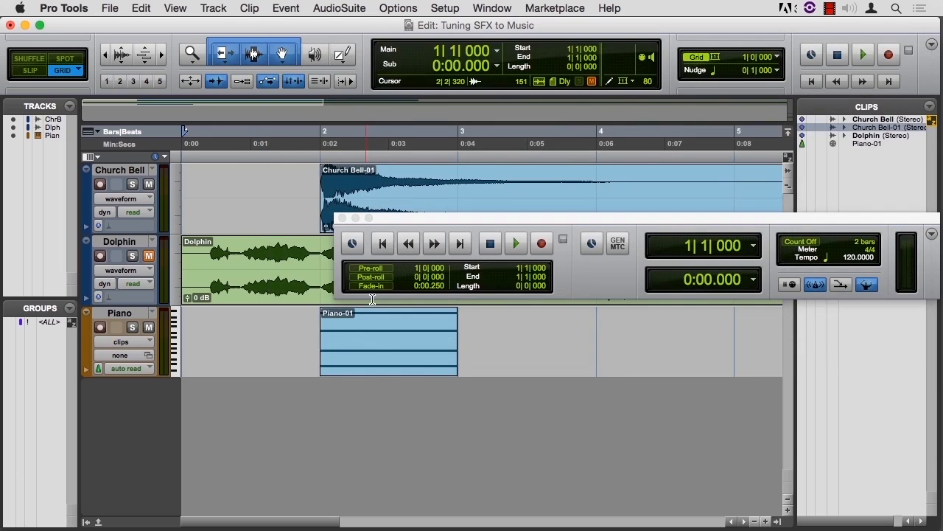
# Mute the E2 note of the piano chord in the MIDI Editor and audition the chord with the bell
pyautogui.doubleClick(389, 351)
pyautogui.click(467, 171)
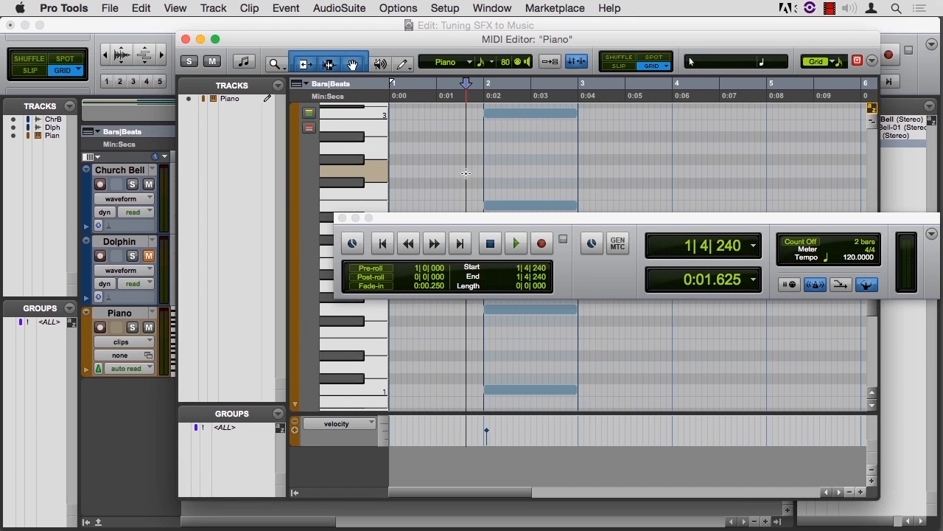
pyautogui.click(530, 205)
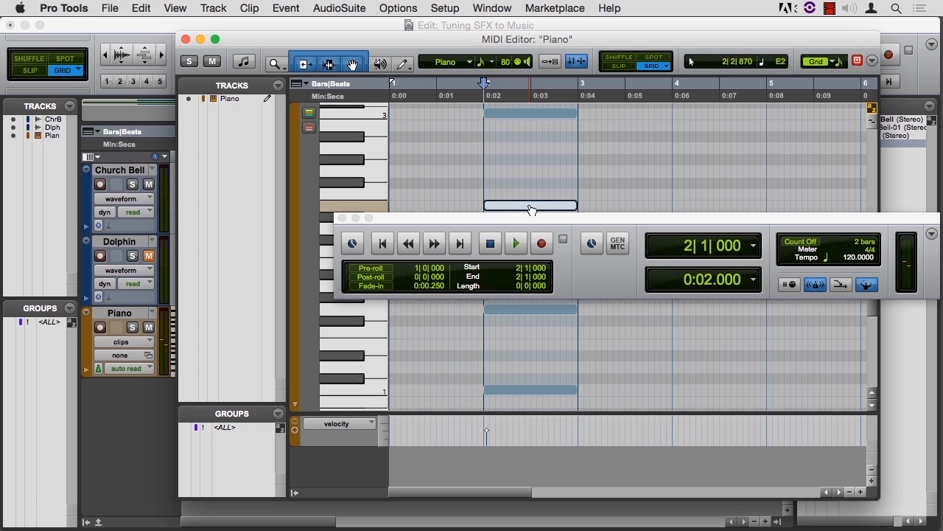
pyautogui.press('super+m')
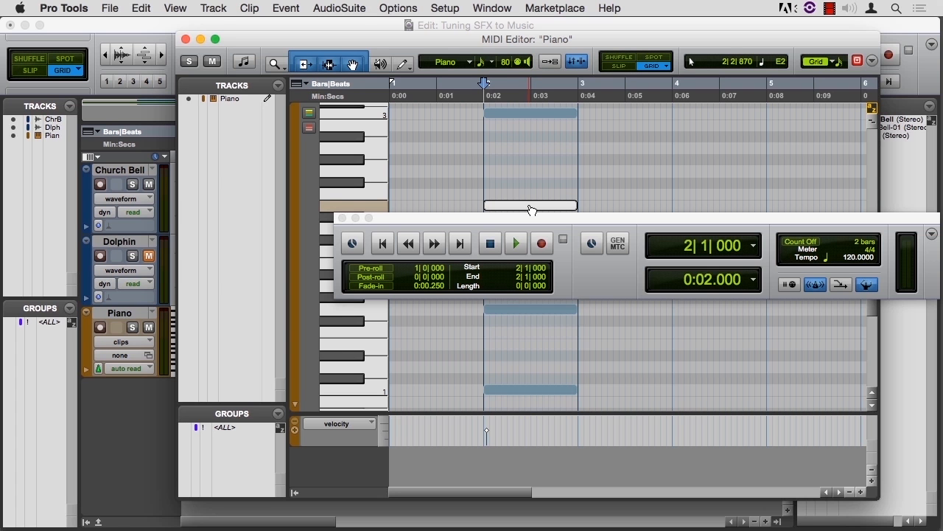
pyautogui.press('space')
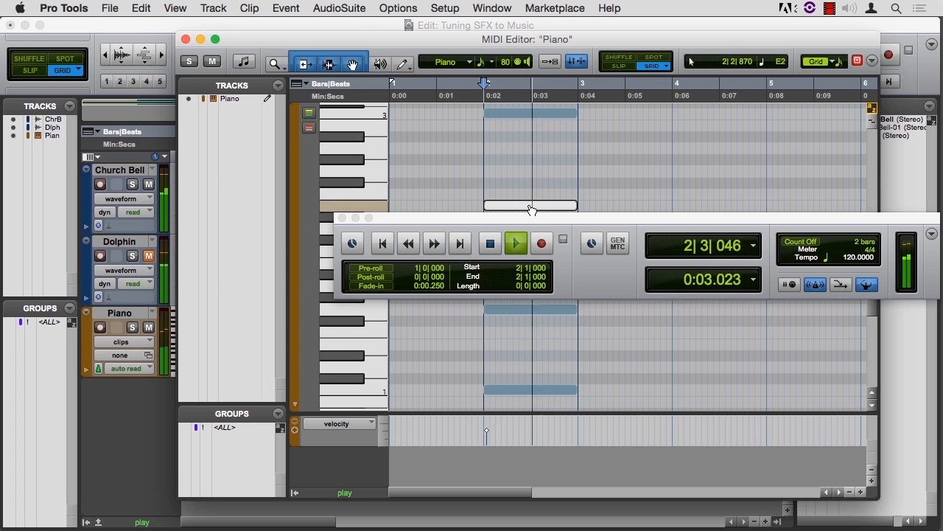
pyautogui.press('space')
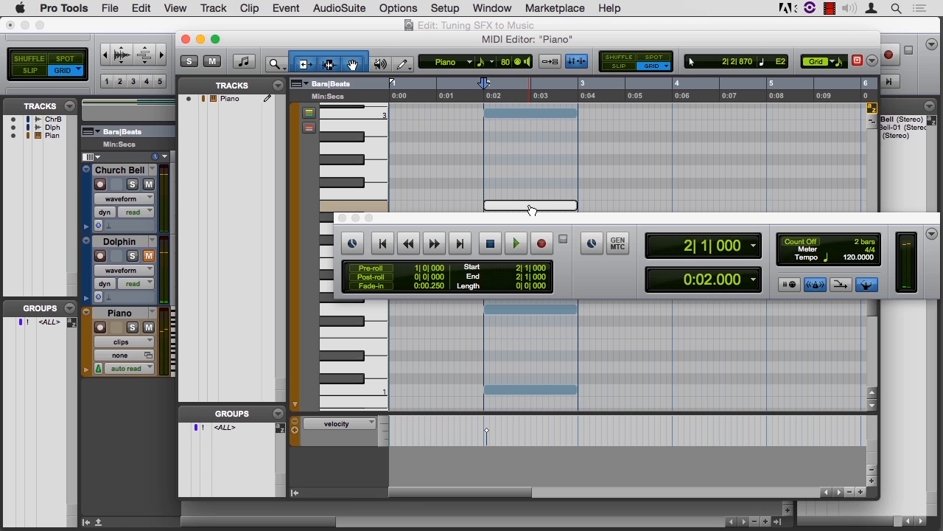
pyautogui.press('super+w')
# Record-enable the Piano track and transpose the whole chord up so its lowest note is F1, auditioning it against the bell
pyautogui.click(100, 329)
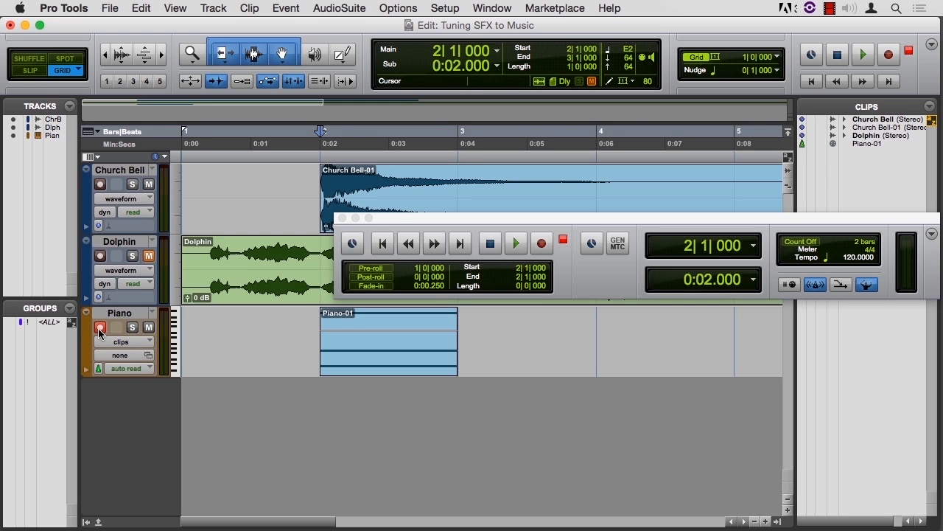
pyautogui.doubleClick(415, 367)
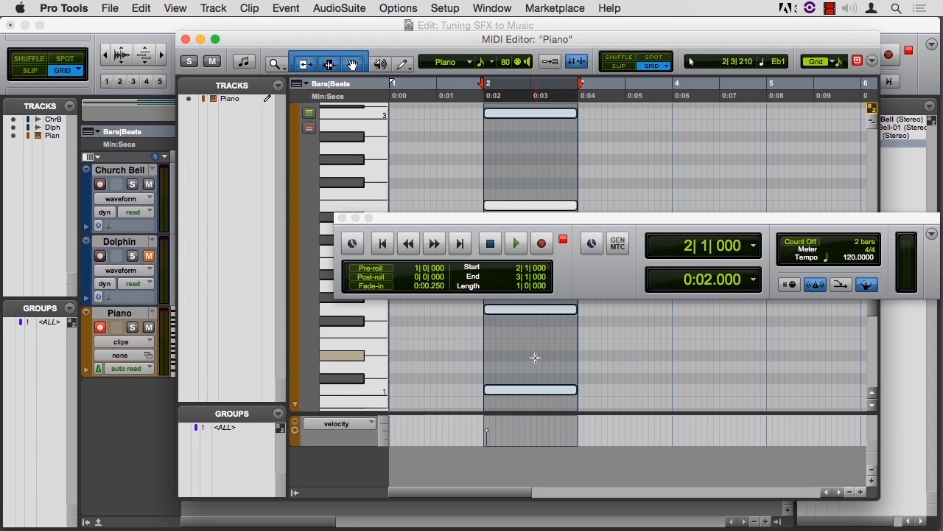
pyautogui.moveTo(536, 393); pyautogui.dragTo(535, 341)
pyautogui.press('space')
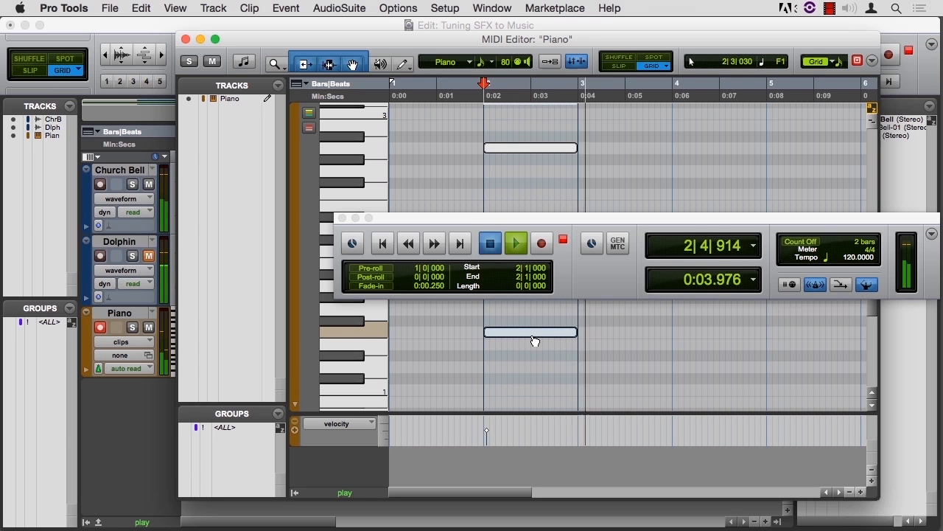
pyautogui.press('space')
# Try the piano chord 3 semitones higher against the bell, and undo that transposition
pyautogui.moveTo(539, 339); pyautogui.dragTo(533, 298)
pyautogui.press('space')
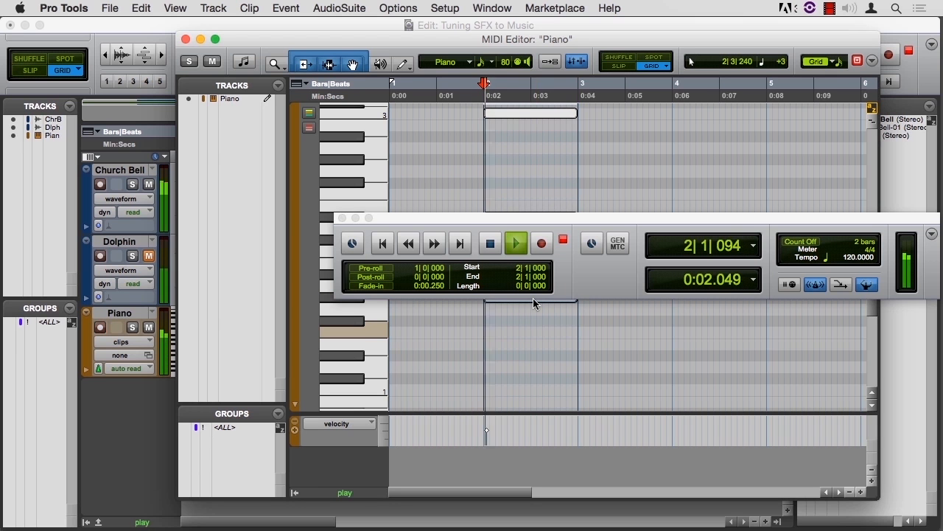
pyautogui.press('space')
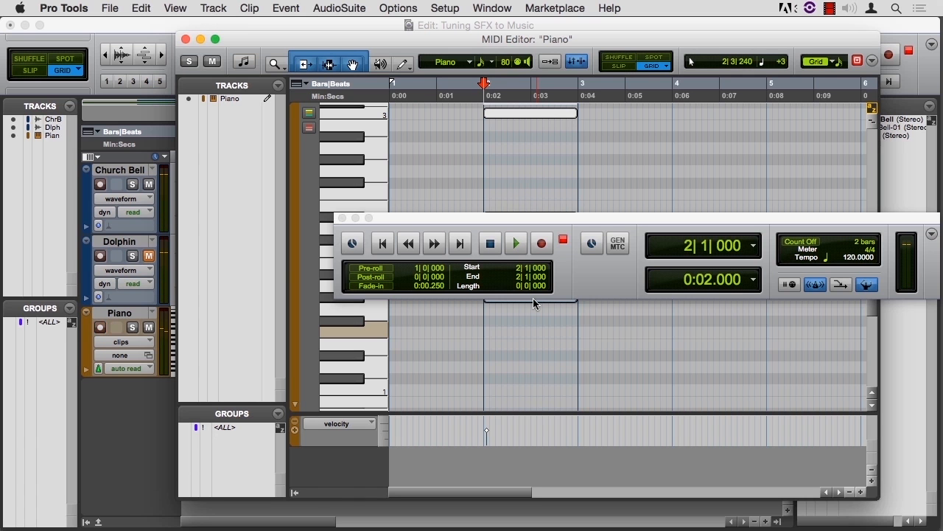
pyautogui.press('super+z')
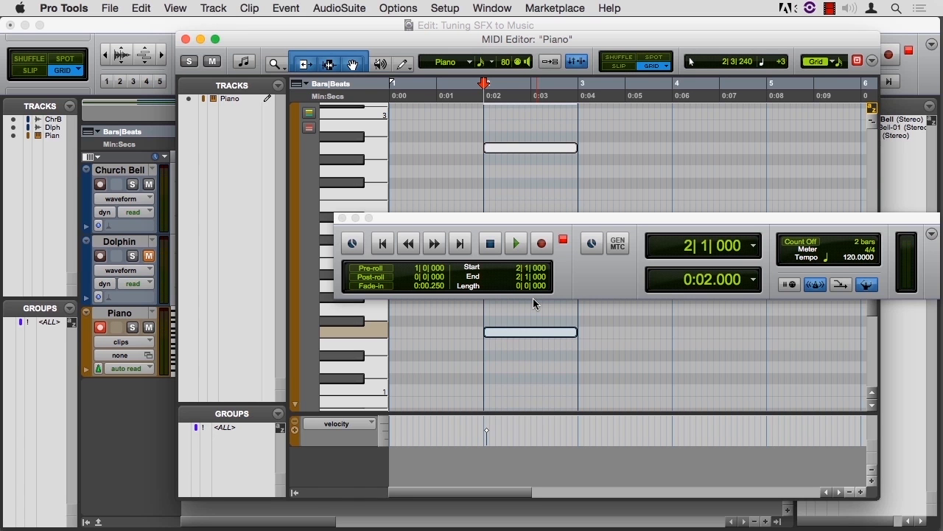
# Audition the F-based piano chord against the bell again and close the MIDI Editor
pyautogui.press('space')
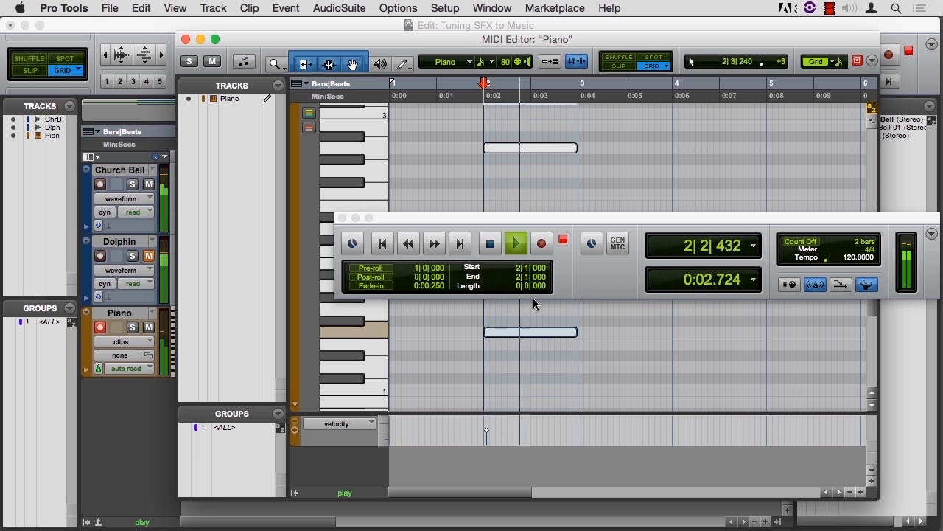
pyautogui.press('space')
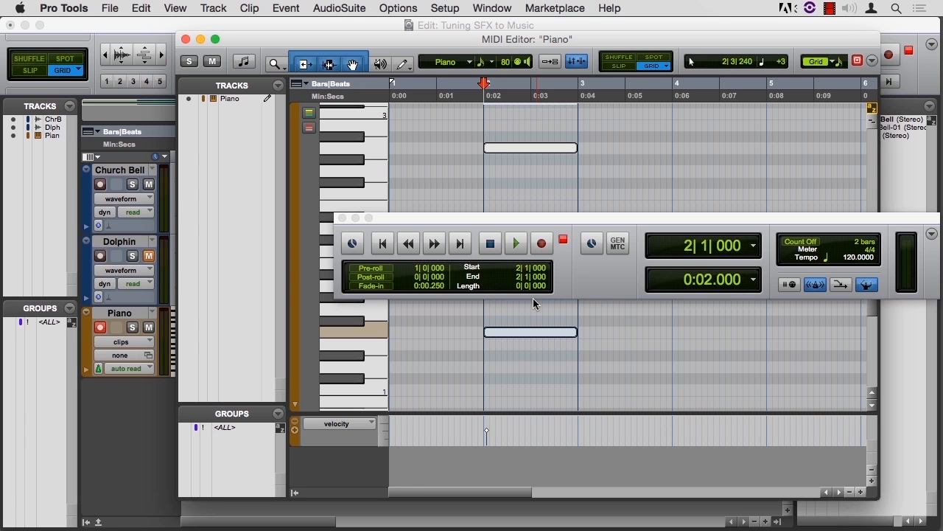
pyautogui.click(185, 40)
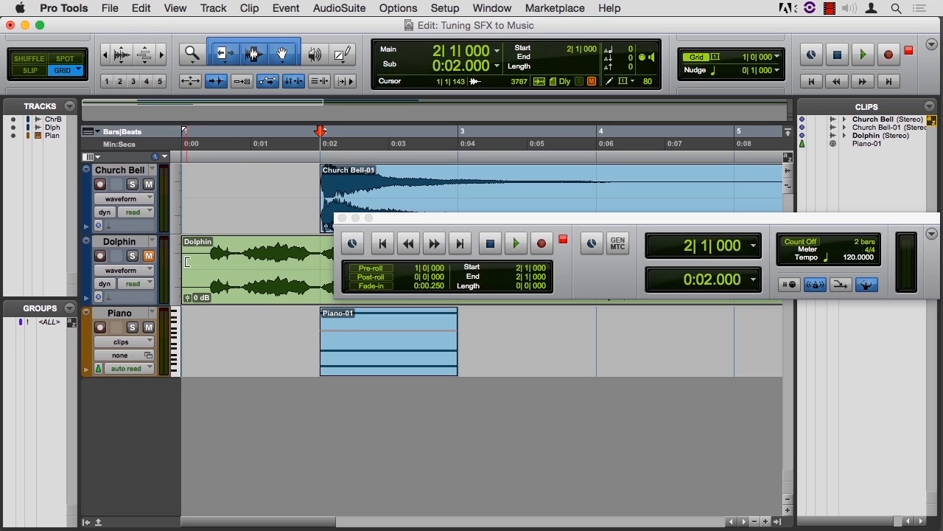
# Unmute the Dolphin track in place of Church Bell, and trim the leading silence off the Dolphin clip in Shuffle mode
pyautogui.click(148, 185)
pyautogui.click(150, 257)
pyautogui.click(203, 282)
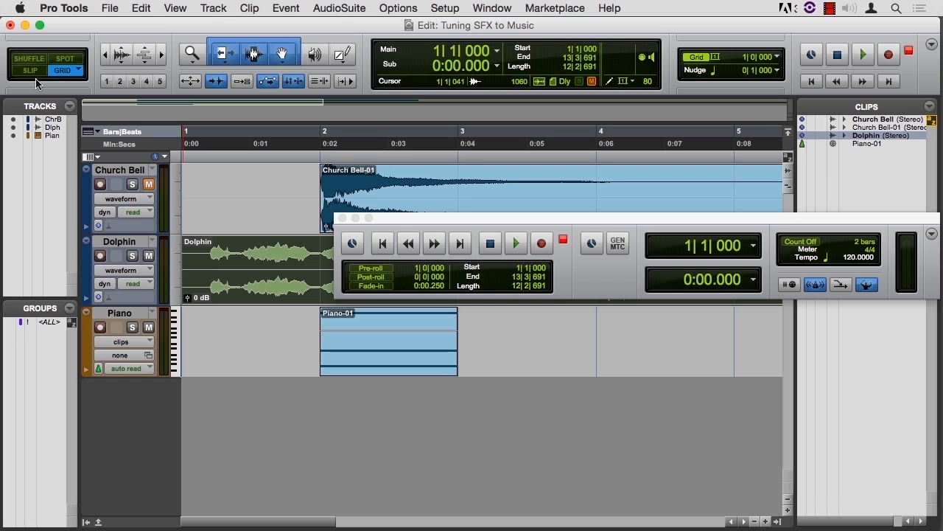
pyautogui.press('F1')
pyautogui.moveTo(184, 280); pyautogui.dragTo(211, 280)
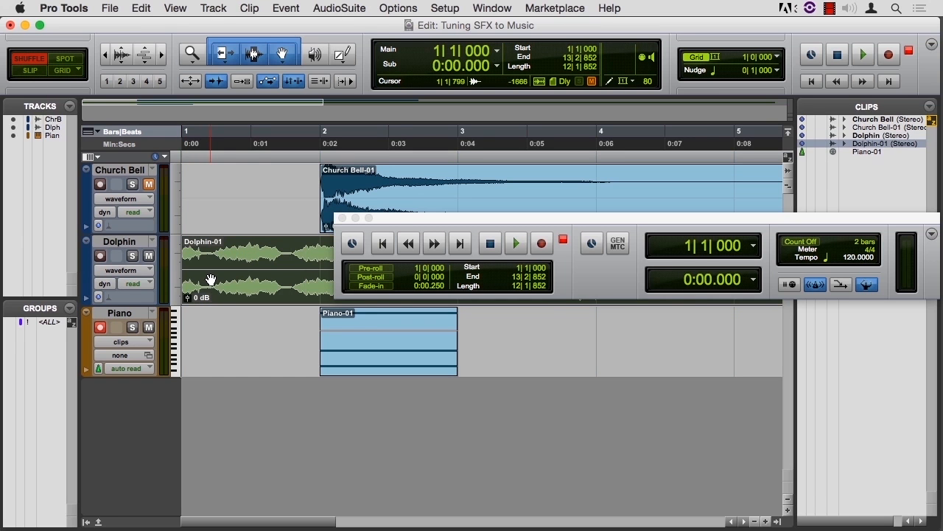
# Audition the trimmed Dolphin clip, move it to the start of bar 2 in Grid mode, and play it against the piano chord
pyautogui.press('space')
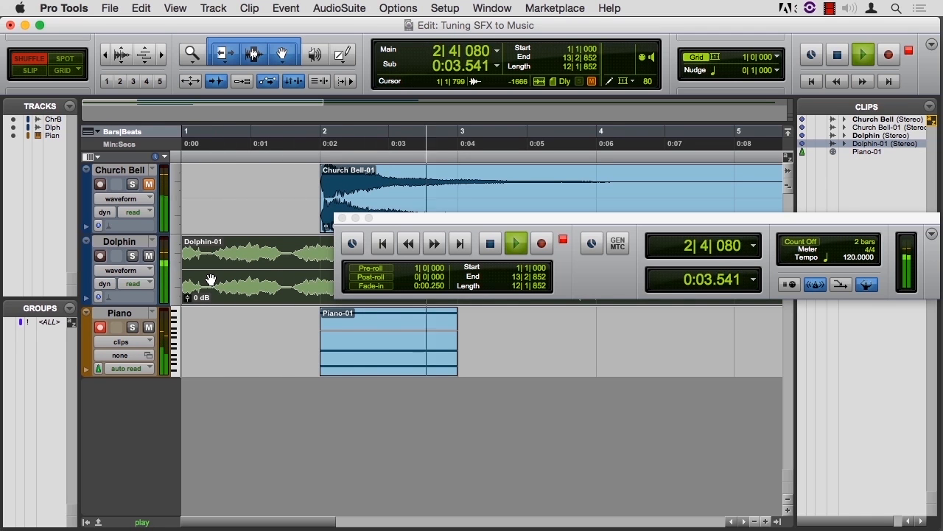
pyautogui.press('space')
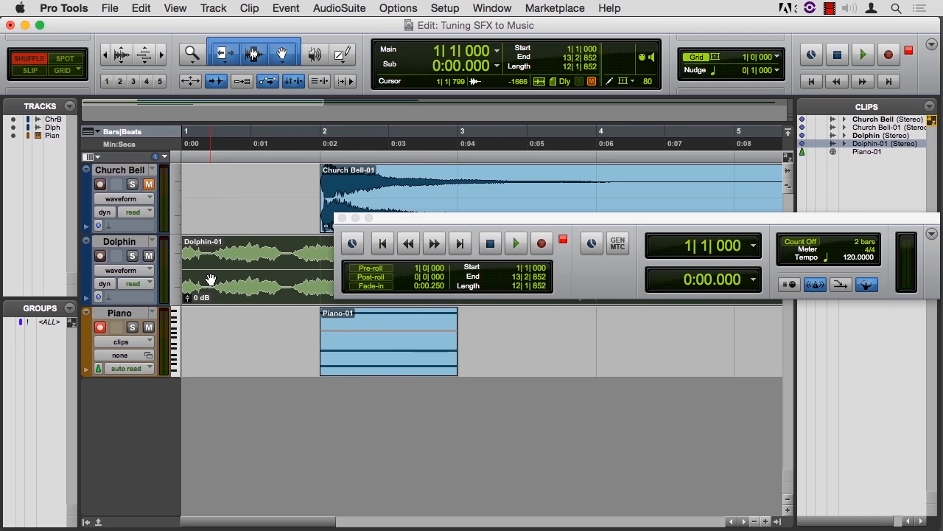
pyautogui.click(65, 72)
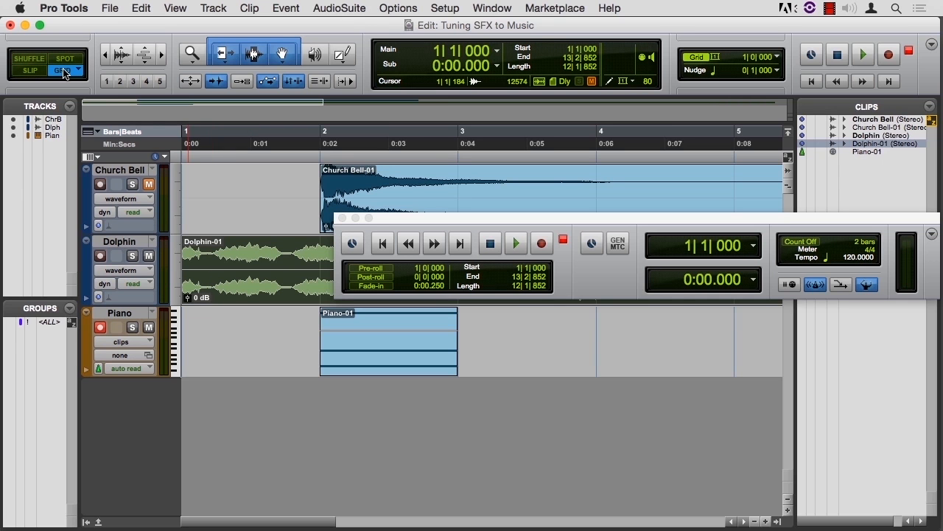
pyautogui.moveTo(236, 286); pyautogui.dragTo(340, 285)
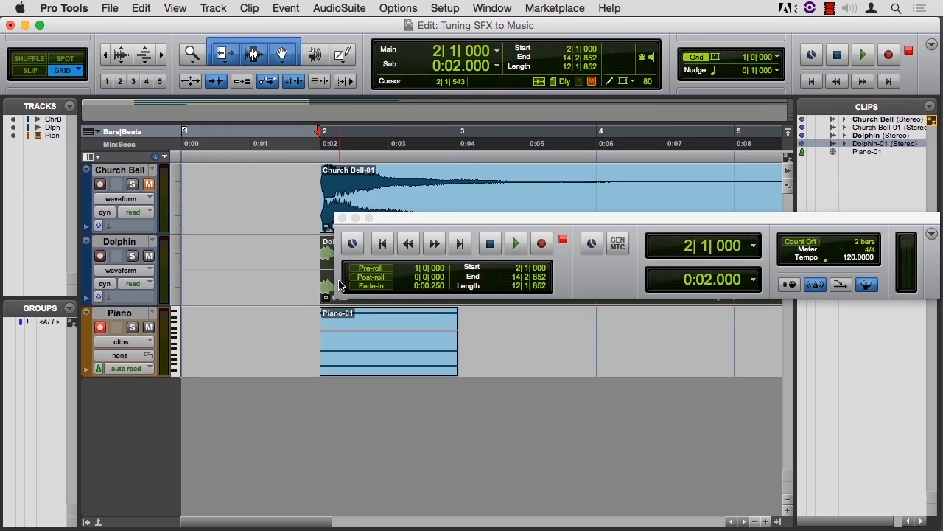
pyautogui.press('space')
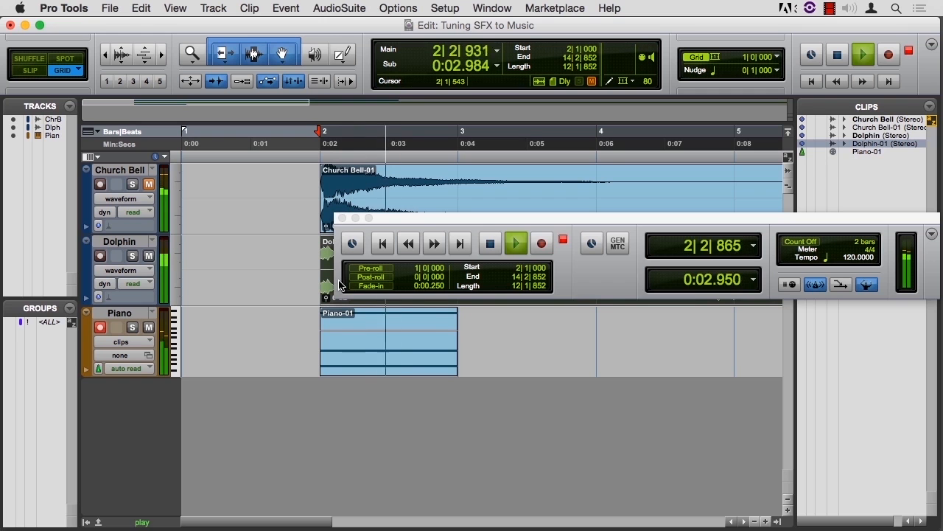
pyautogui.press('space')
# Uncover the Dolphin clip, trim about one more beat off its start in Shuffle mode, and audition it with the piano chord
pyautogui.moveTo(421, 218); pyautogui.dragTo(552, 221)
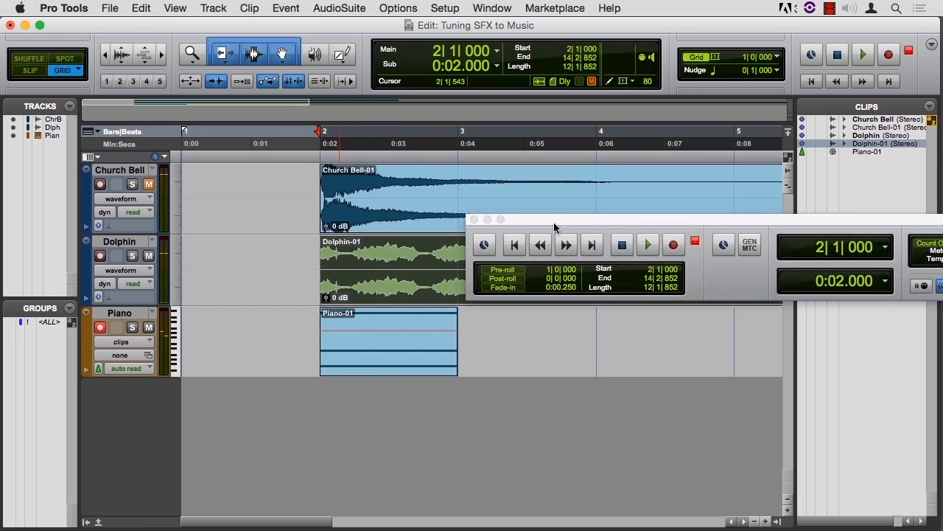
pyautogui.click(29, 58)
pyautogui.click(326, 266)
pyautogui.moveTo(326, 266); pyautogui.dragTo(352, 271)
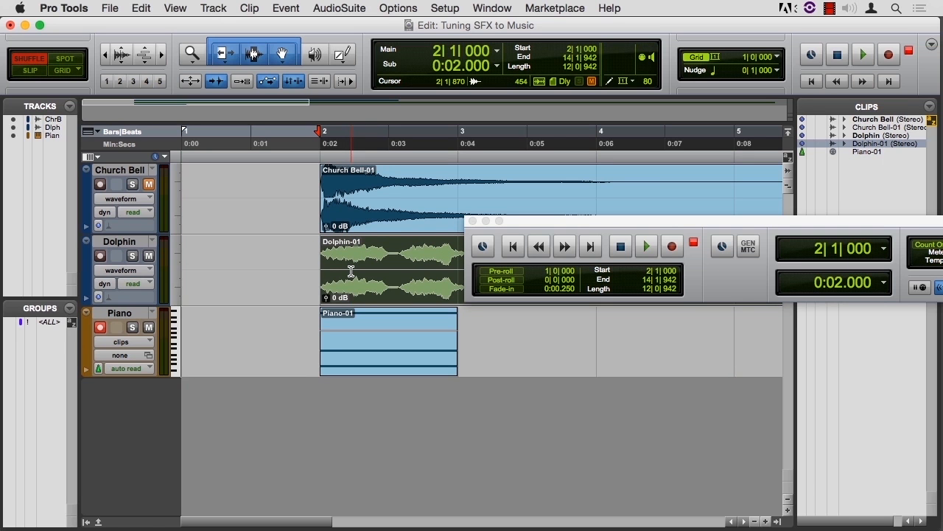
pyautogui.press('space')
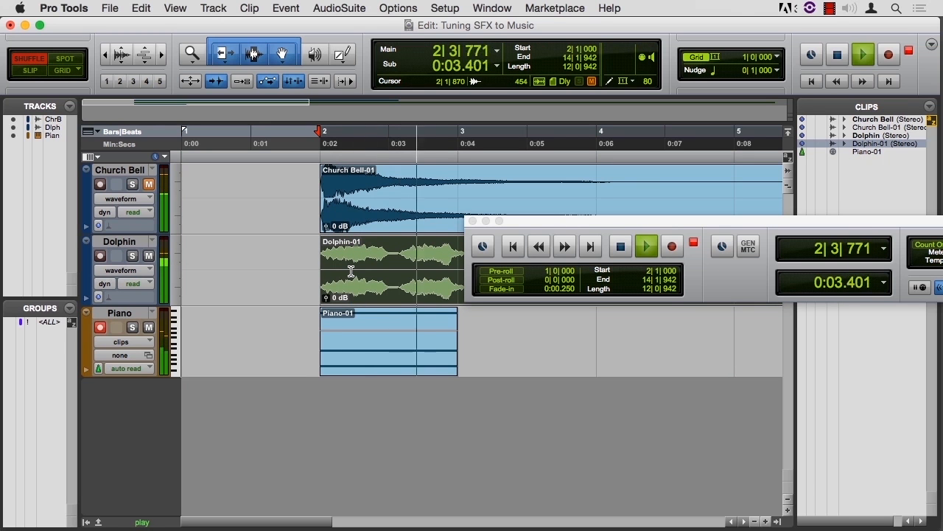
pyautogui.press('space')
# Shuffle the Dolphin clip back to the session start at bar 1 and audition it against the piano chord
pyautogui.moveTo(386, 288); pyautogui.dragTo(177, 277)
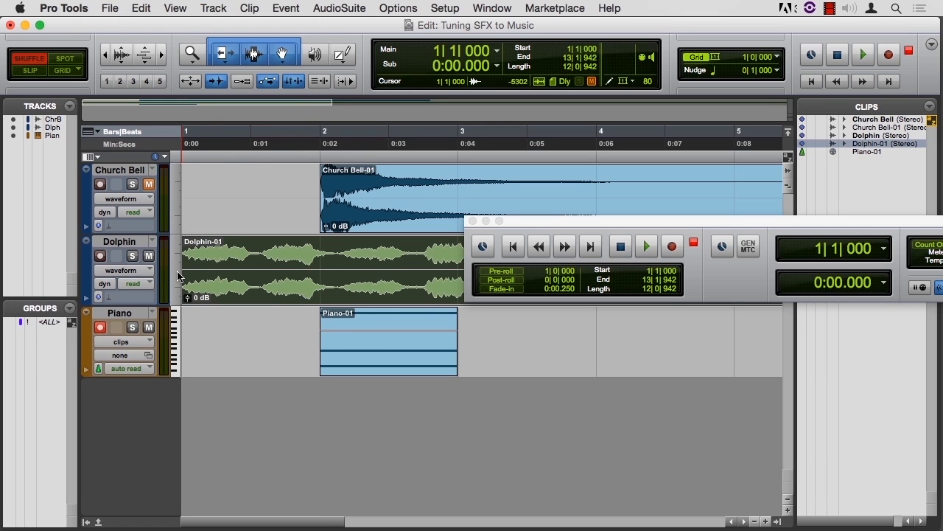
pyautogui.press('space')
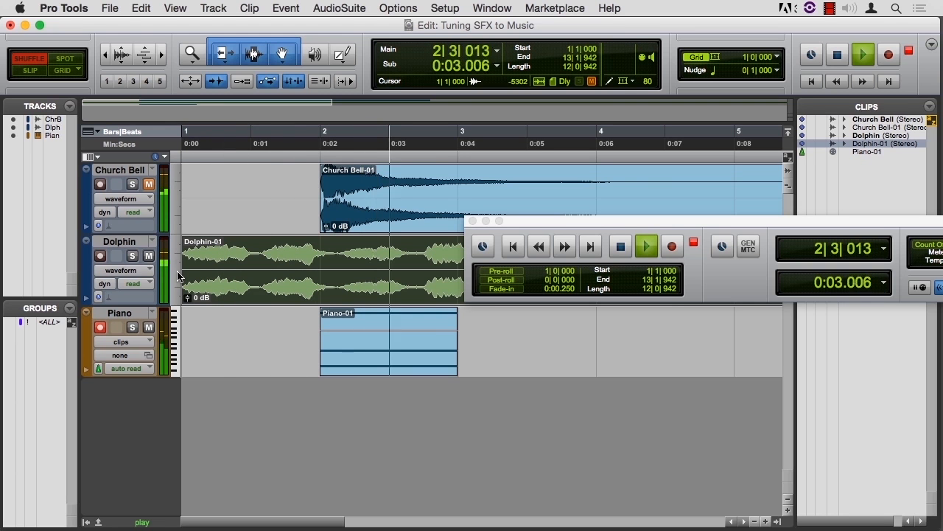
pyautogui.press('space')
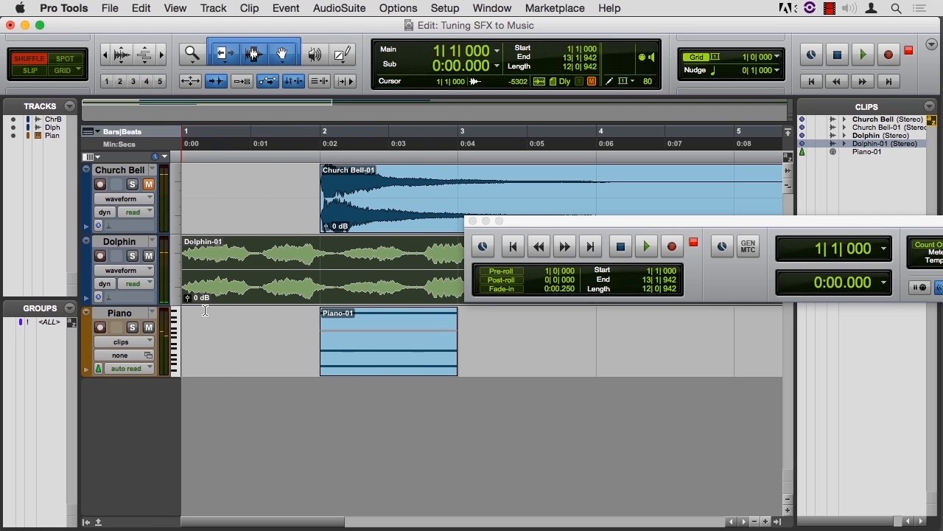
# Open the Piano clip in the MIDI Editor, transpose the whole chord up so its lowest note is Bb1, and audition it
pyautogui.doubleClick(373, 370)
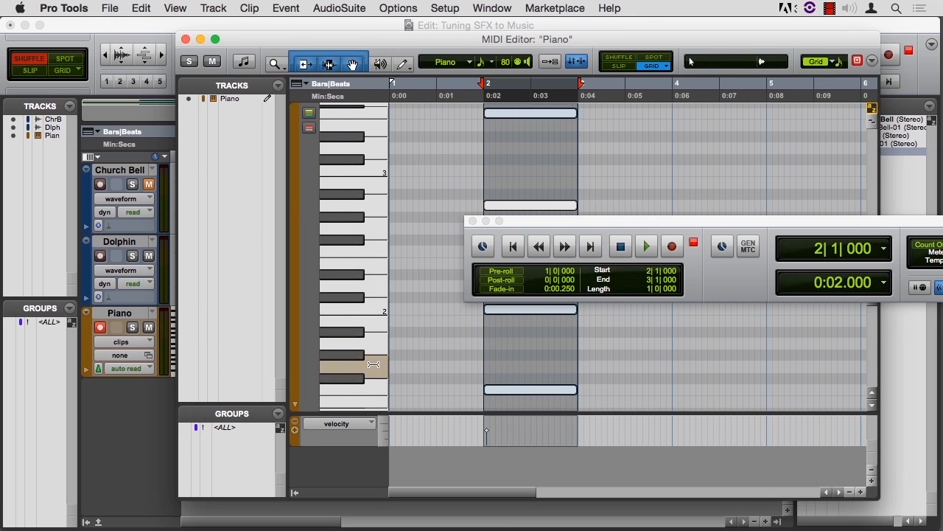
pyautogui.moveTo(510, 392); pyautogui.dragTo(514, 335)
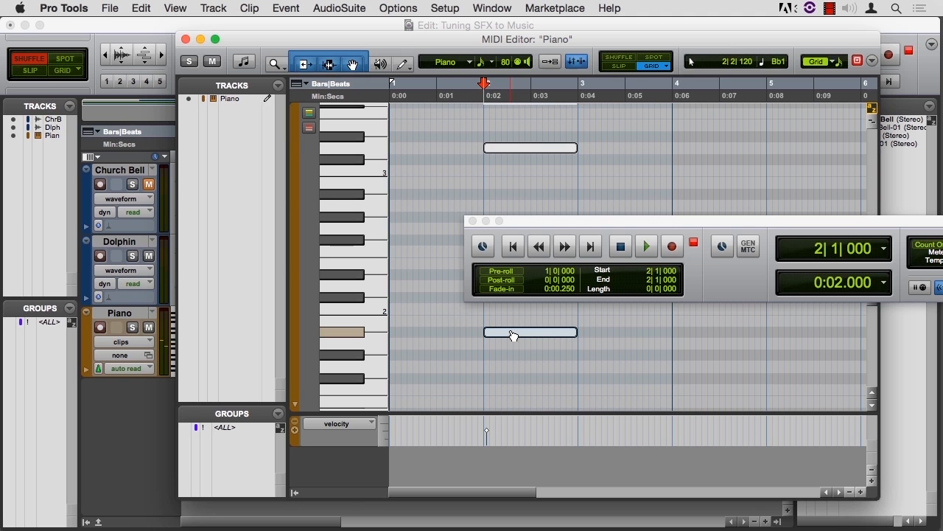
pyautogui.press('space')
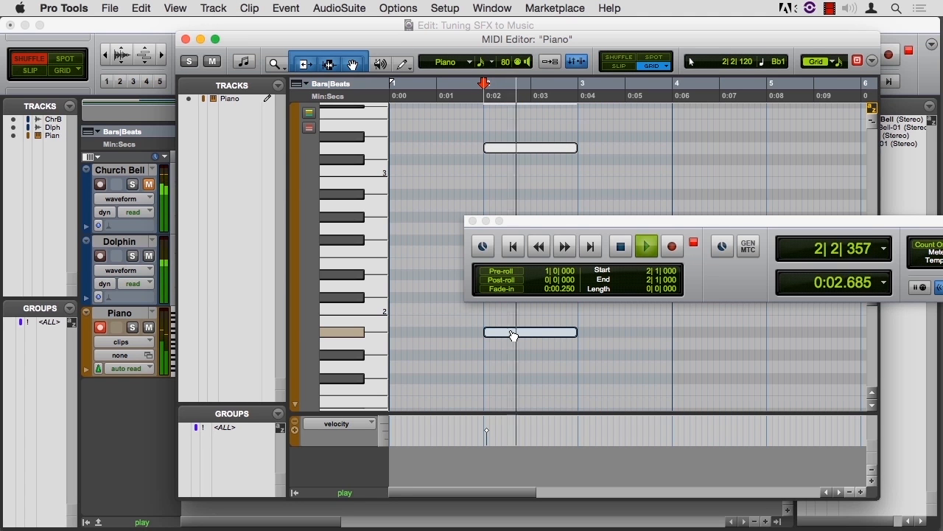
pyautogui.press('space')
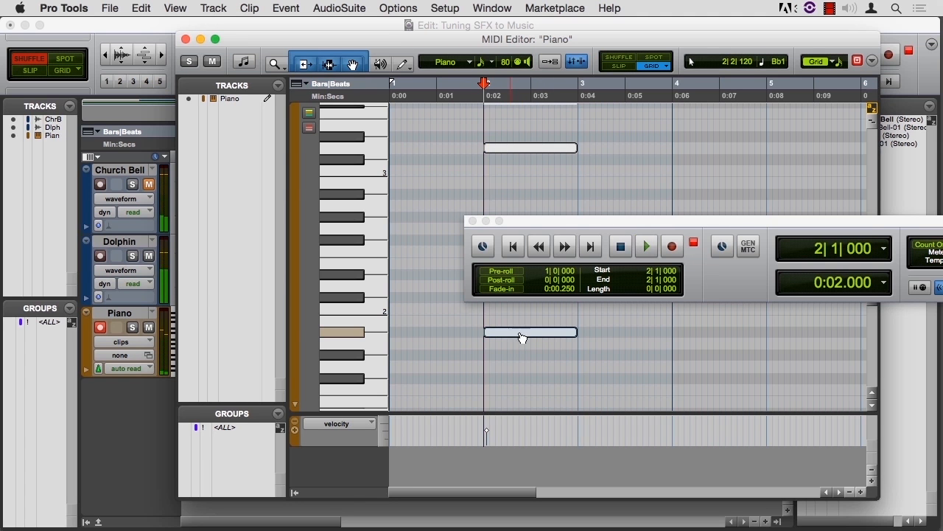
# Transpose the Bb-based piano chord up 3 more semitones, audition it against the dolphin sound, and close the MIDI Editor
pyautogui.moveTo(531, 333); pyautogui.dragTo(530, 308)
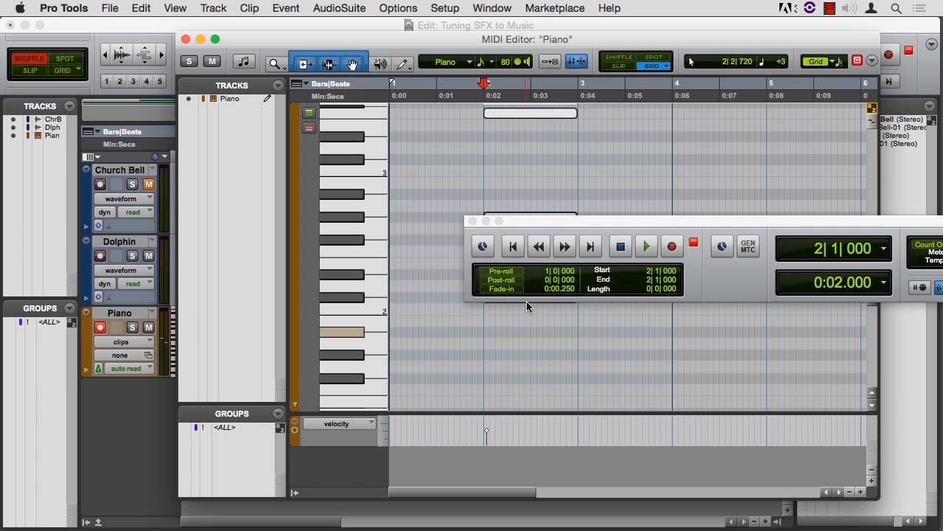
pyautogui.press('space')
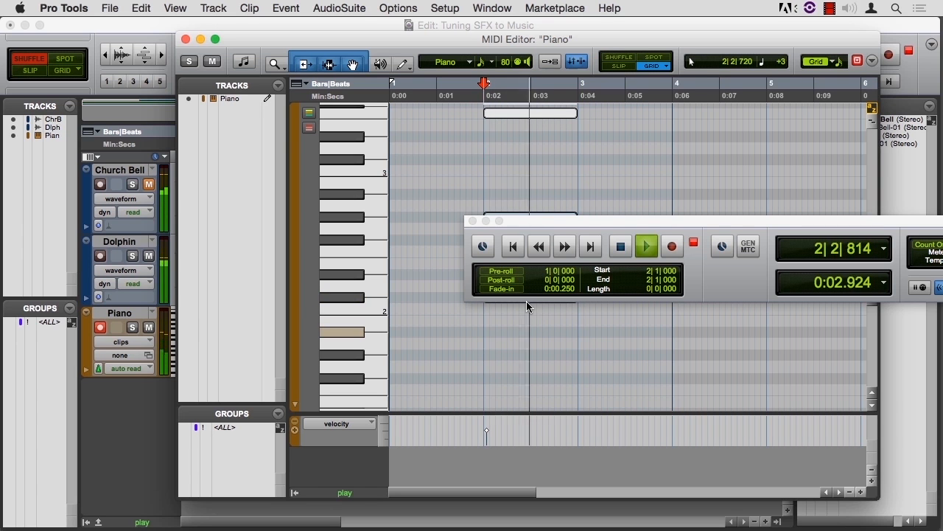
pyautogui.press('space')
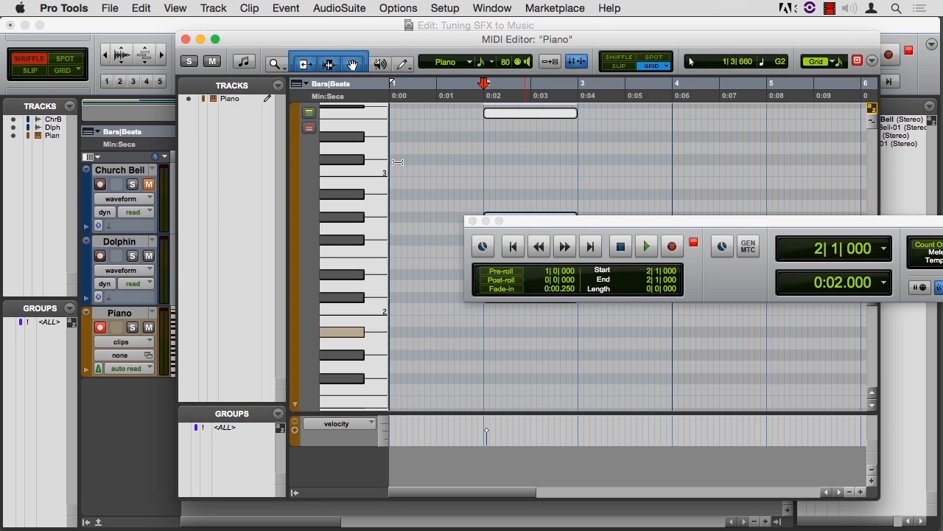
pyautogui.click(186, 39)
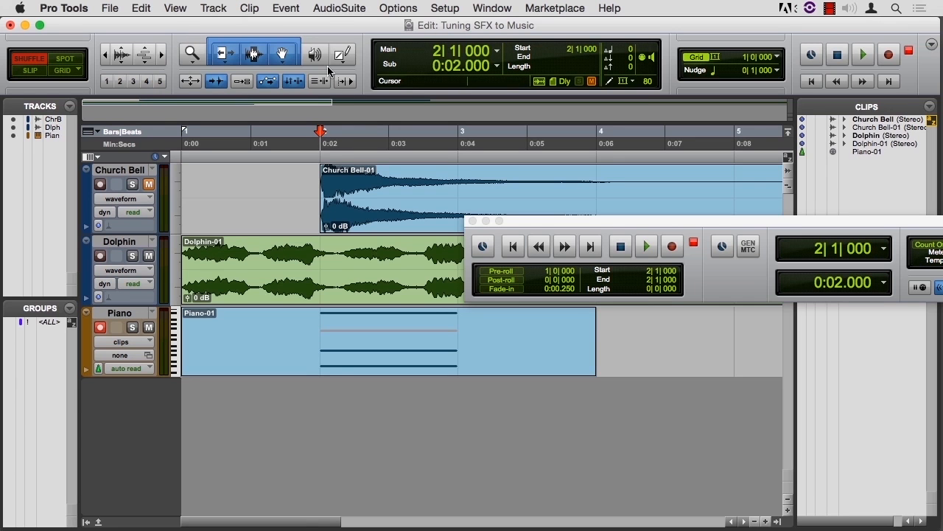
# Show the Mix window, copy the Pitch II insert from the Church Bell track to the Dolphin track, and open the copy
pyautogui.press('super+equal')
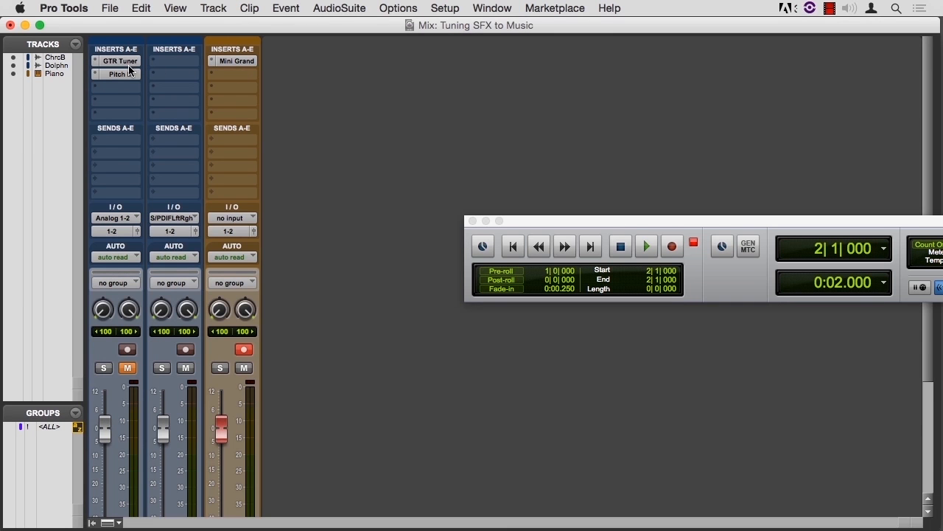
pyautogui.moveTo(121, 77); pyautogui.dragTo(168, 77)
pyautogui.click(168, 77)
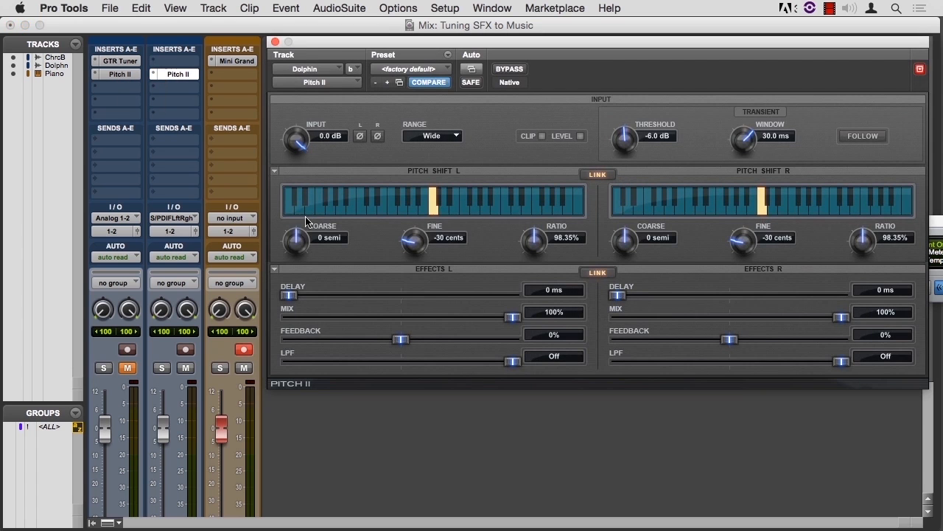
# Set the Dolphin's Pitch II shift to -11 semitones coarse and 0 cents fine, and start playback to audition it
pyautogui.moveTo(297, 237); pyautogui.dragTo(290, 284)
pyautogui.press('space')
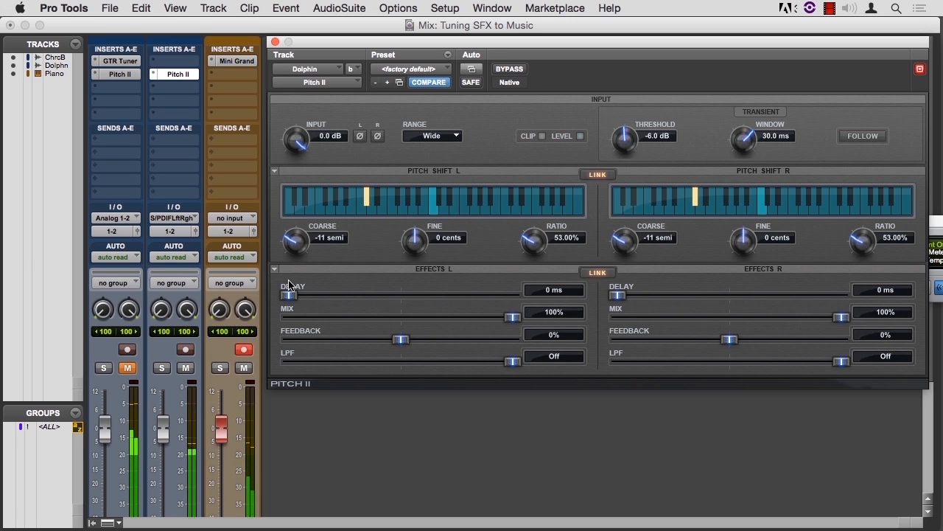